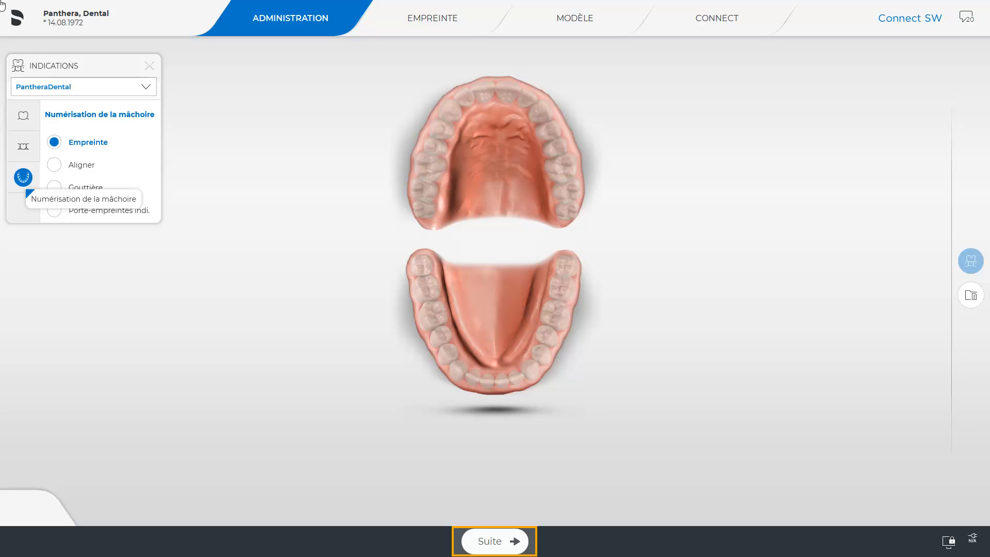
- Take the full-jaw impression case through the impression and model phases, checking the buccal scan alignment, and advance to the Connect phase
left_click(500, 541)
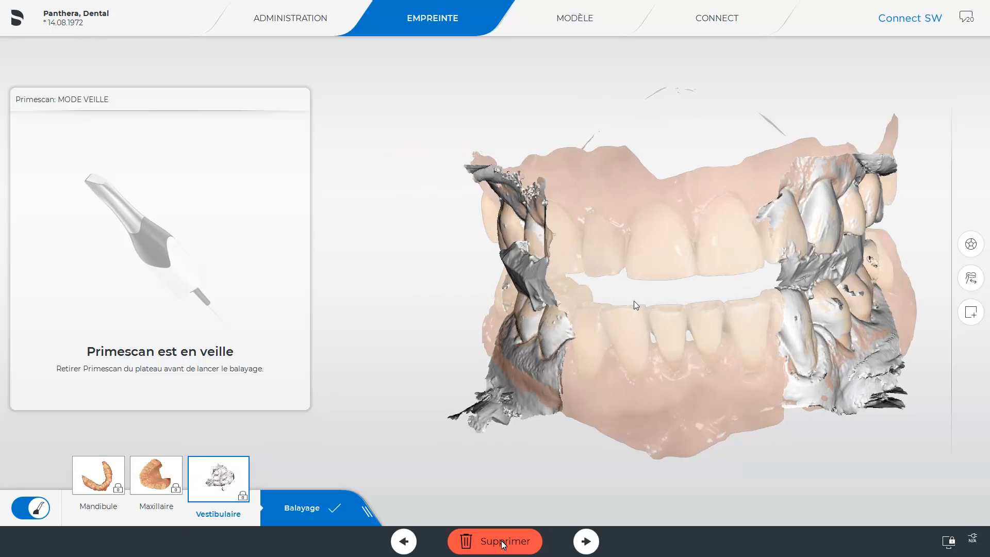
left_click_drag(633, 301, 702, 291)
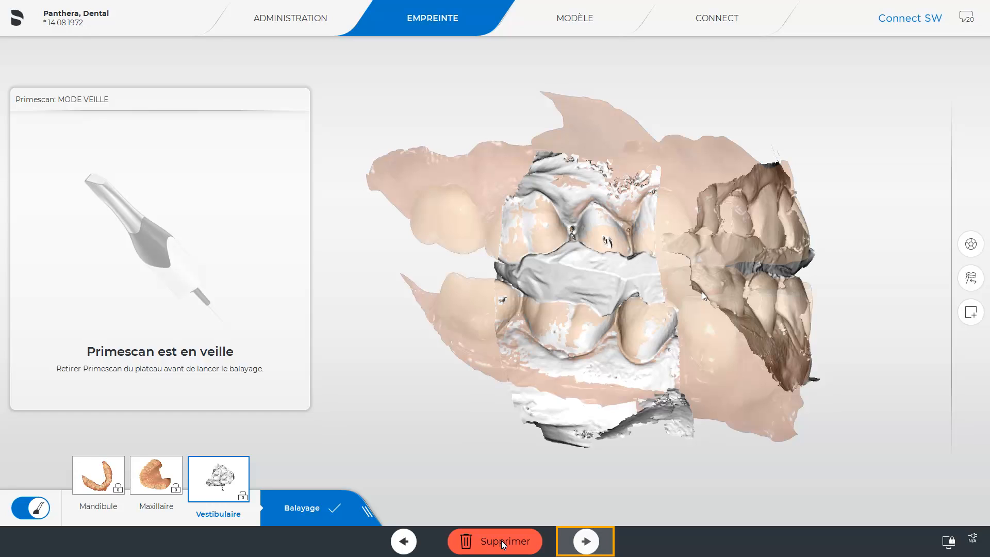
left_click(586, 541)
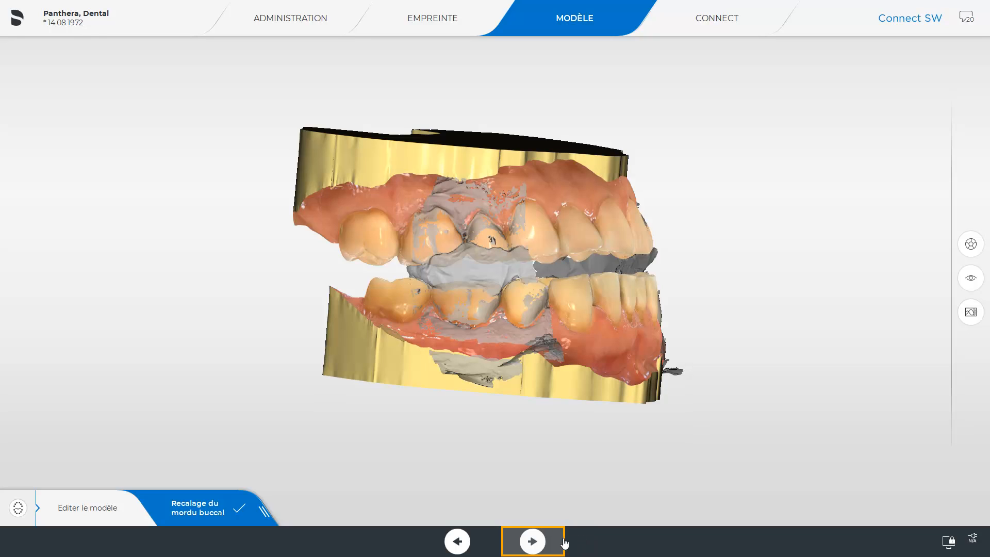
left_click(532, 542)
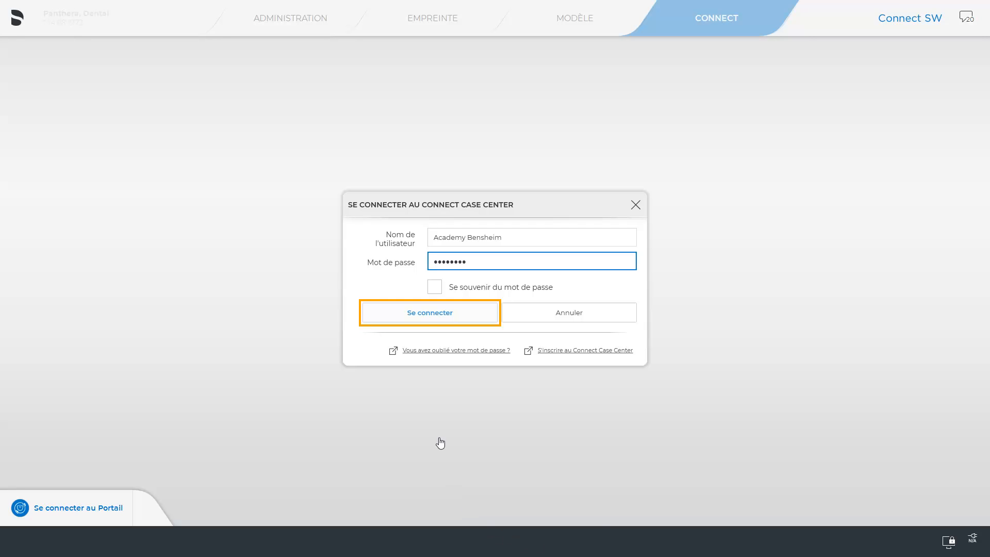
- Sign in to the Connect Case Center with the account password and enter the PantheraDental order data, with return on 18 November 2020 at 07:00
left_click(428, 315)
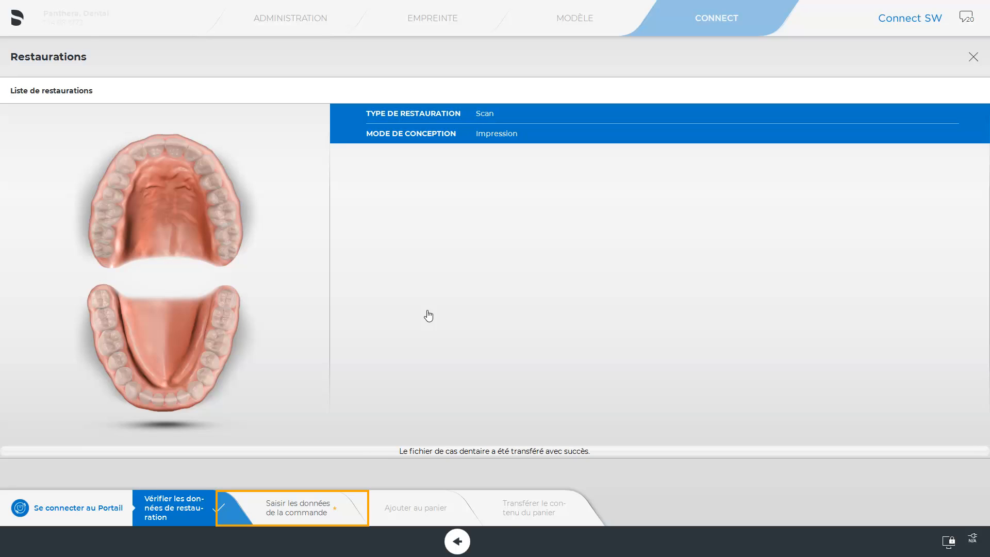
left_click(287, 511)
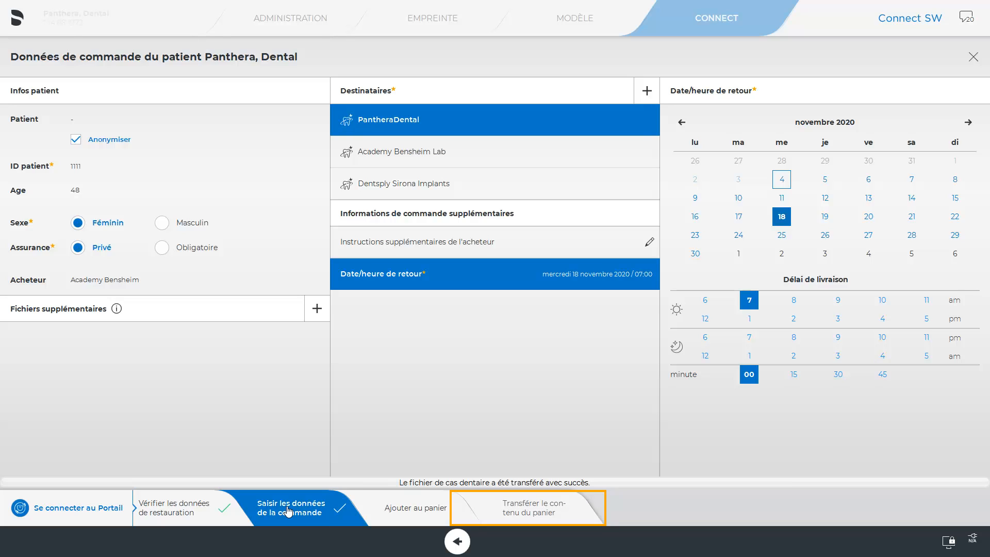
- Transfer the cart contents to PantheraDental and place the order, verifying it with the account password
left_click(527, 510)
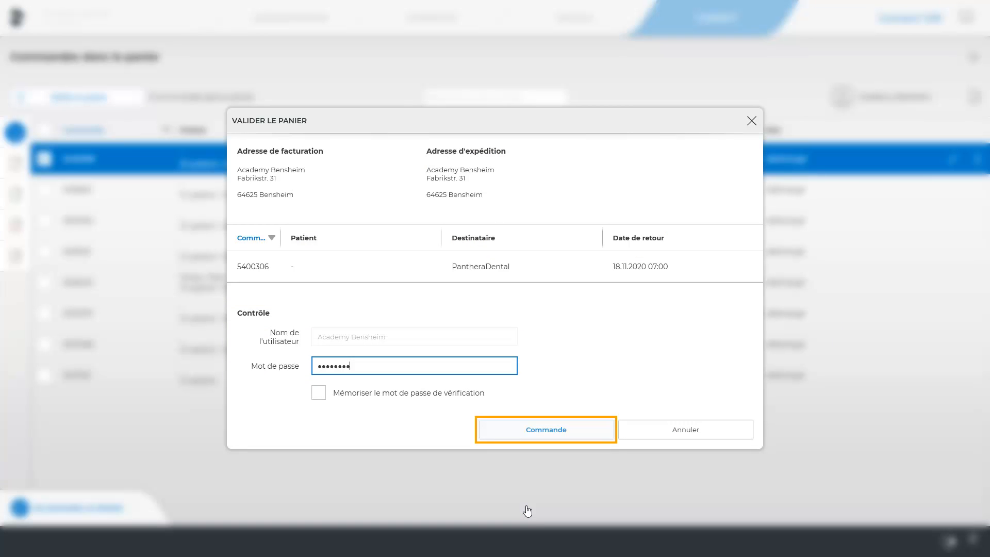
left_click(526, 432)
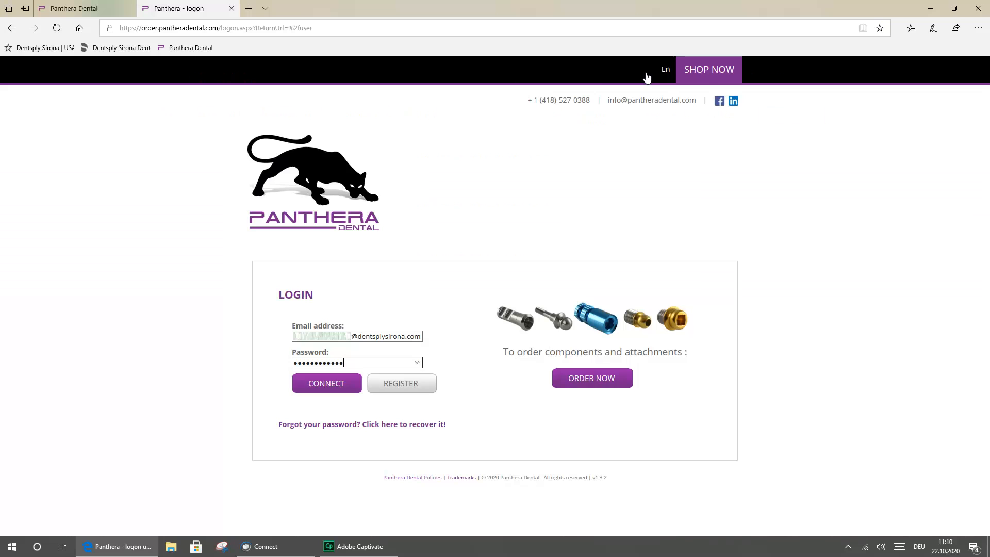
- Switch to the Panthera Dental order site in the browser, log in with the account e-mail and password, and start a new order
left_click(326, 385)
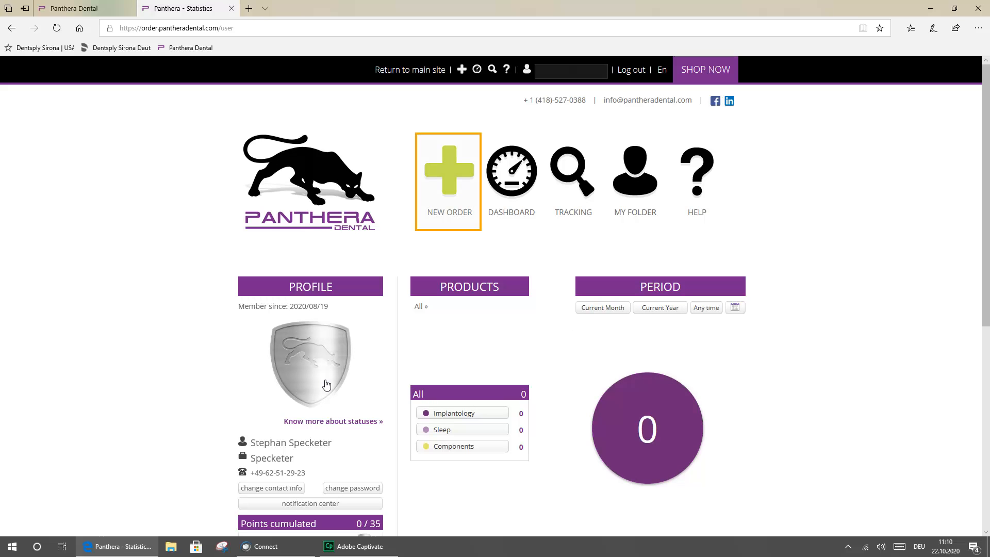
left_click(443, 178)
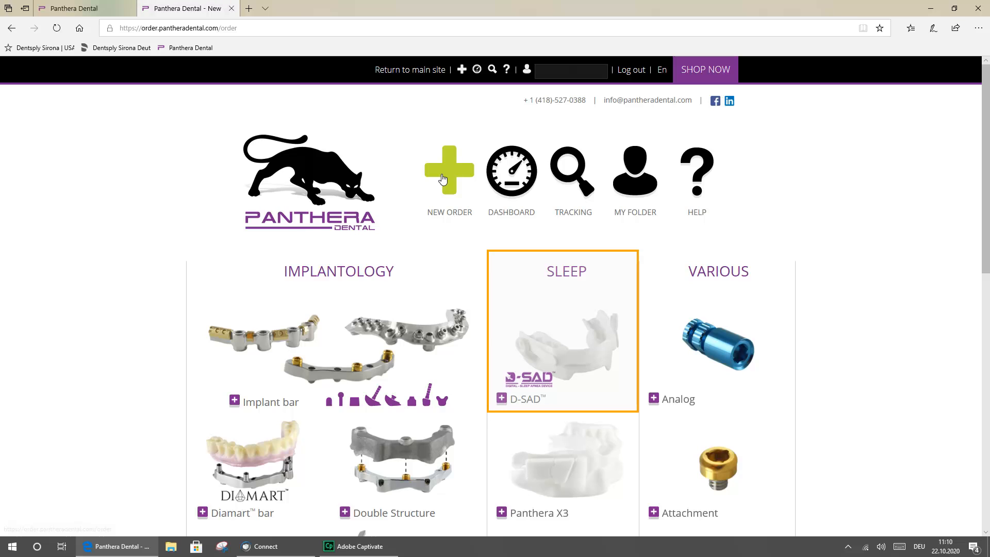
- Choose the D-SAD sleep device and submit the patient name, dental practitioner name and case identifier
left_click(571, 324)
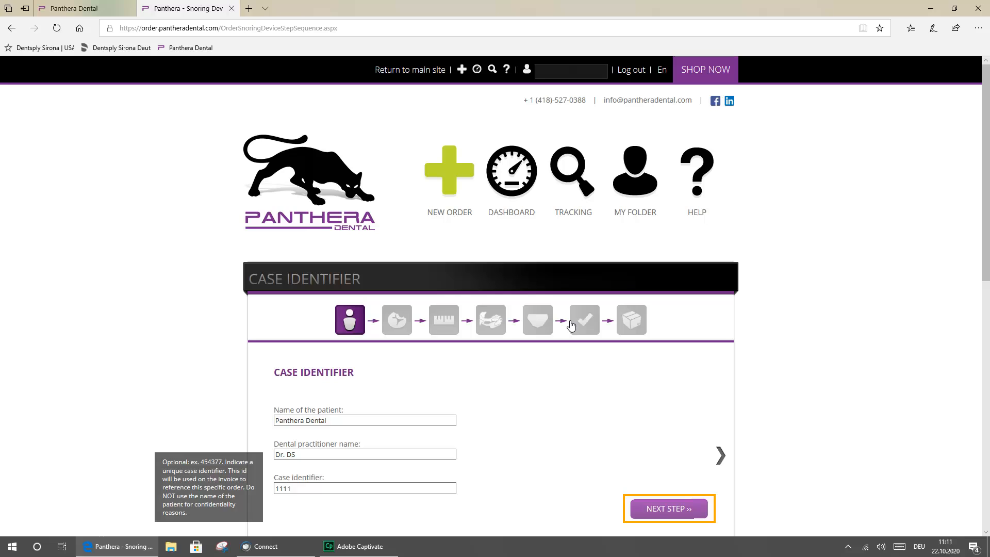
left_click(657, 512)
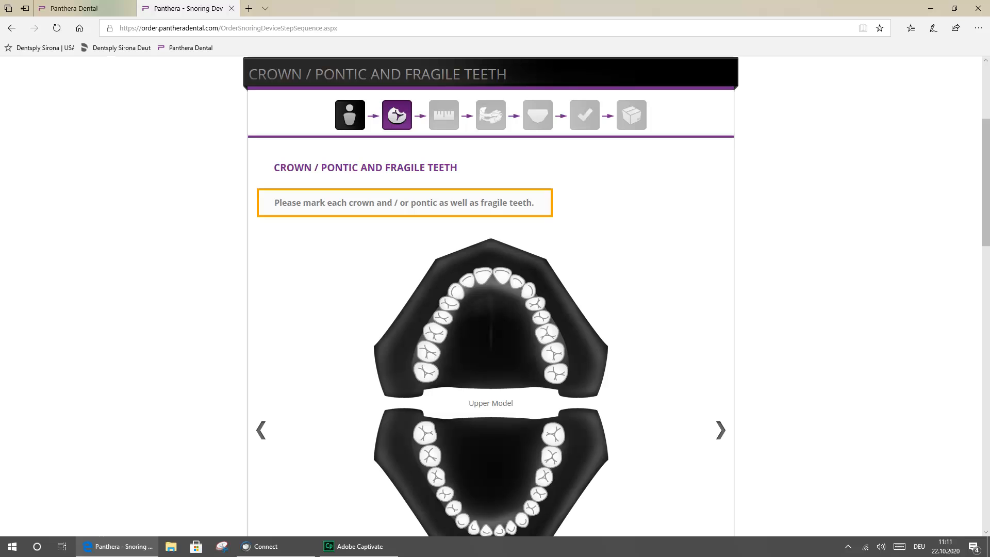
- Mark upper tooth 24 and its counterpart on the opposite side, add the comment "Fragile Teet", and submit the fragile teeth form
left_click_drag(986, 237, 986, 275)
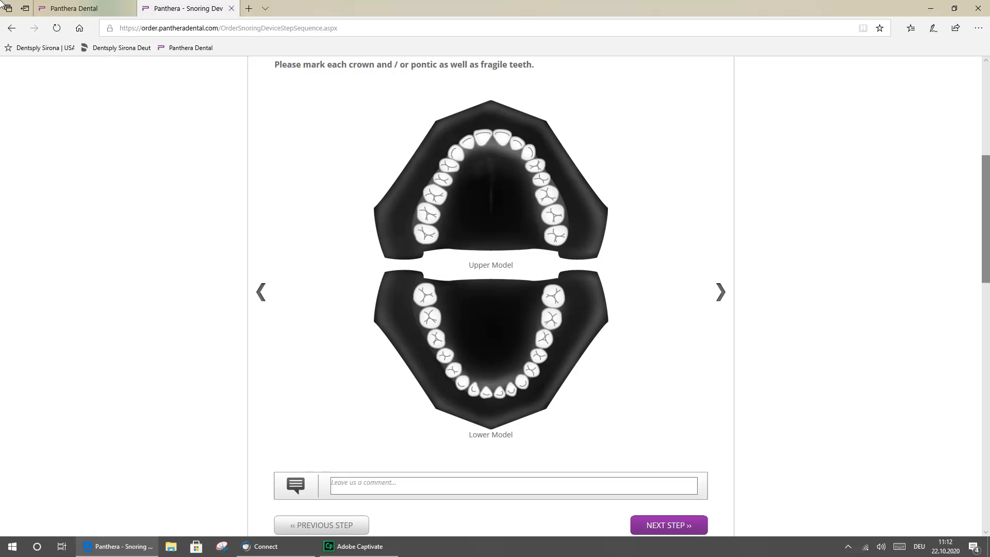
left_click(534, 166)
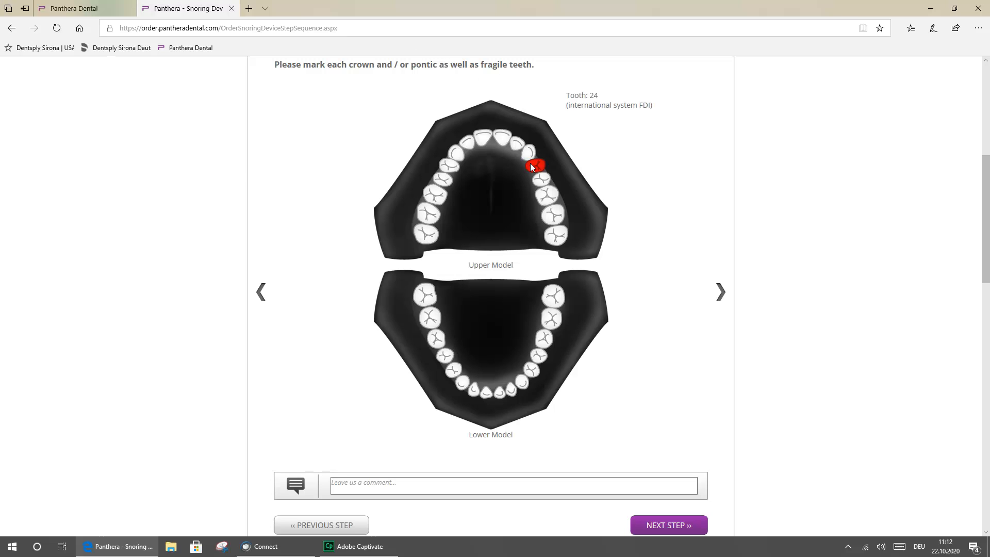
left_click(450, 167)
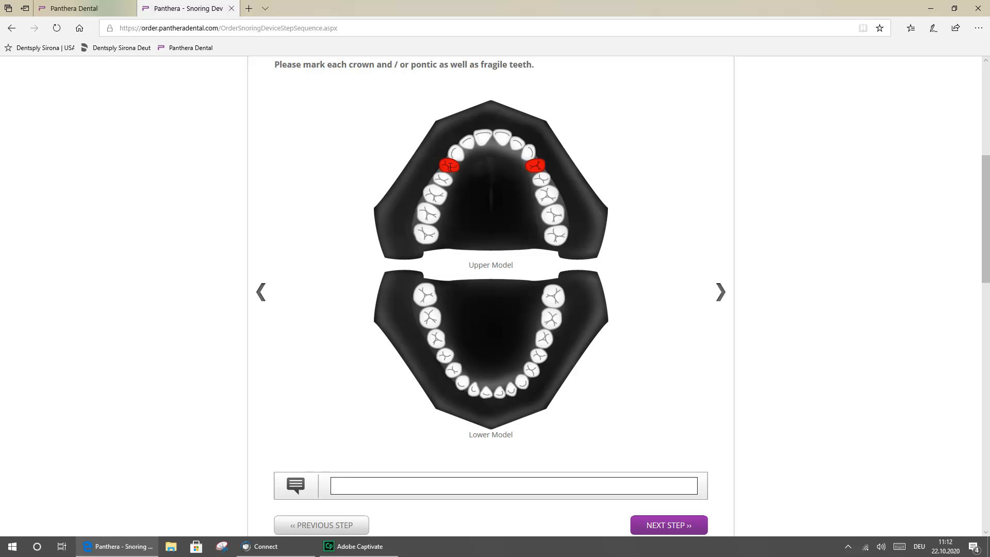
type("Fragile Teet")
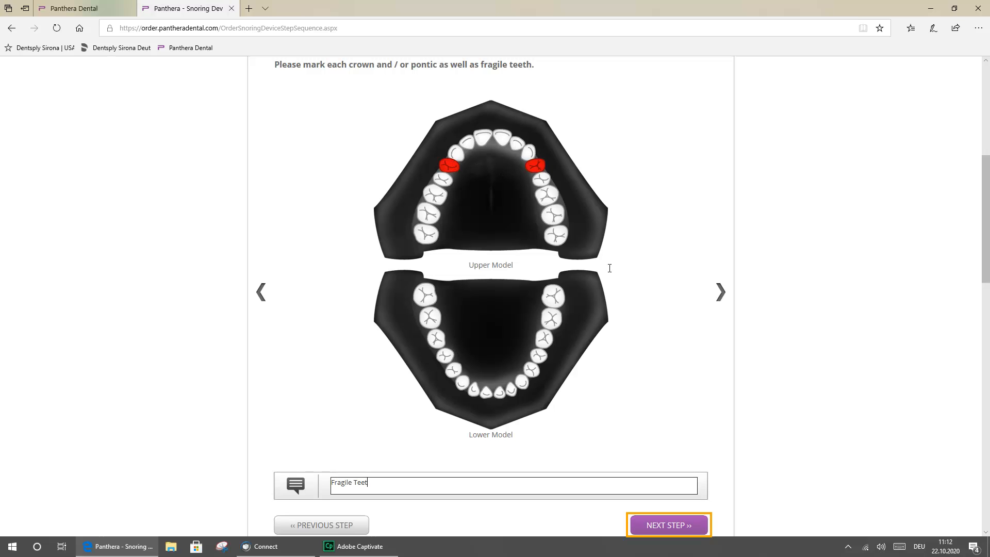
left_click(654, 524)
- Set the treatment range needed to "Retrude 1 mm and protrude 4 mm"
scroll(986, 202, "down", 3)
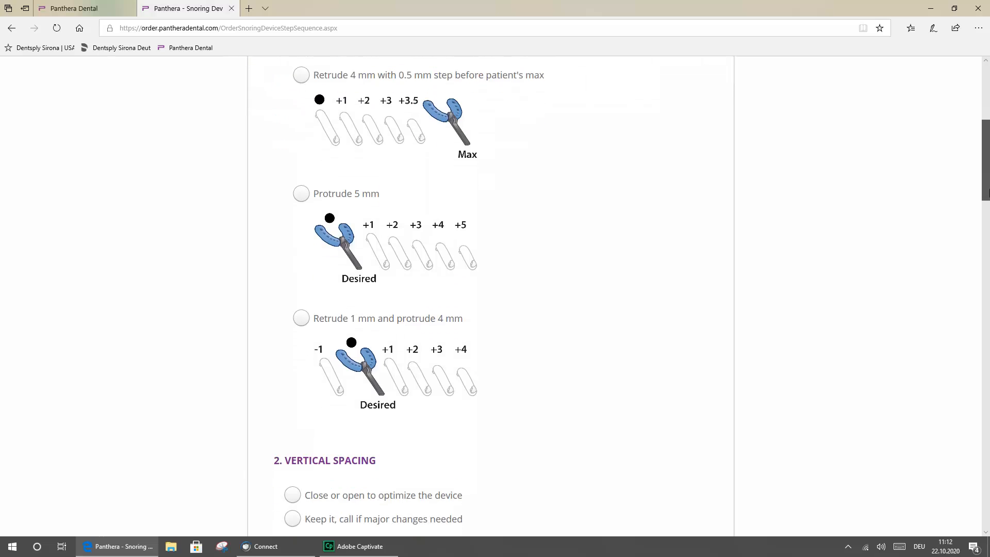
left_click_drag(986, 202, 977, 183)
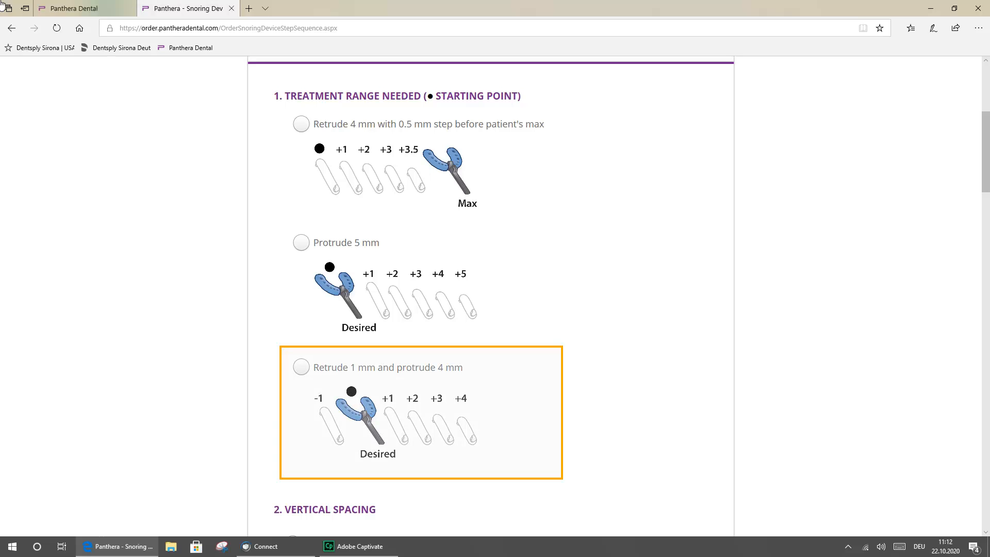
left_click(301, 367)
- Set vertical spacing to "Close or open to optimize the device", straight mandibular protrusion to Yes and composite button to "Add if needed", and continue to customization
left_click_drag(985, 180, 988, 254)
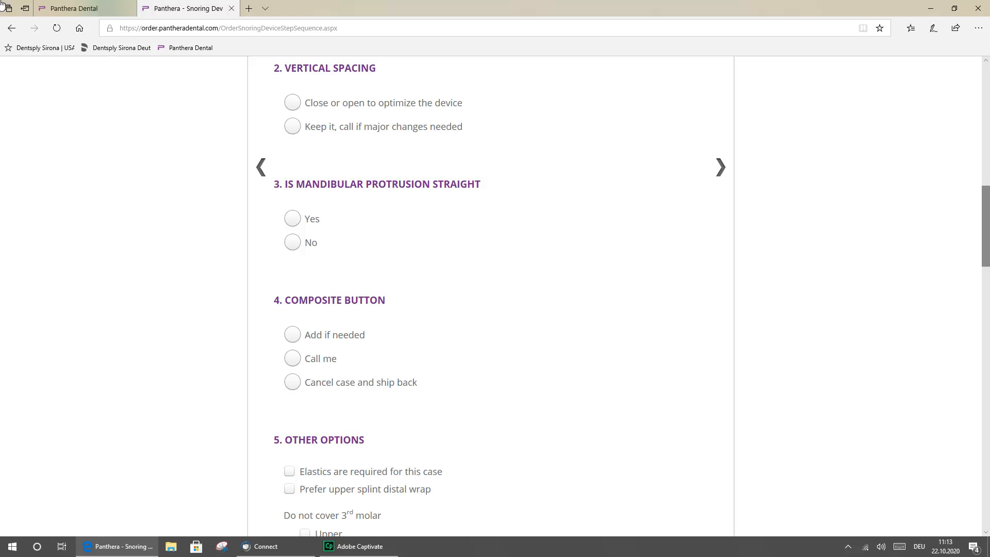
left_click(292, 102)
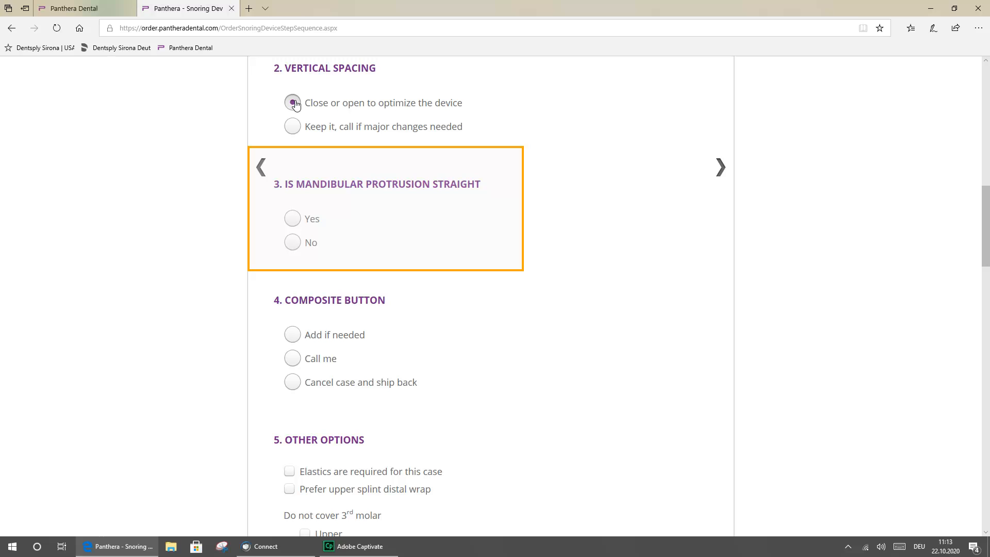
left_click(293, 220)
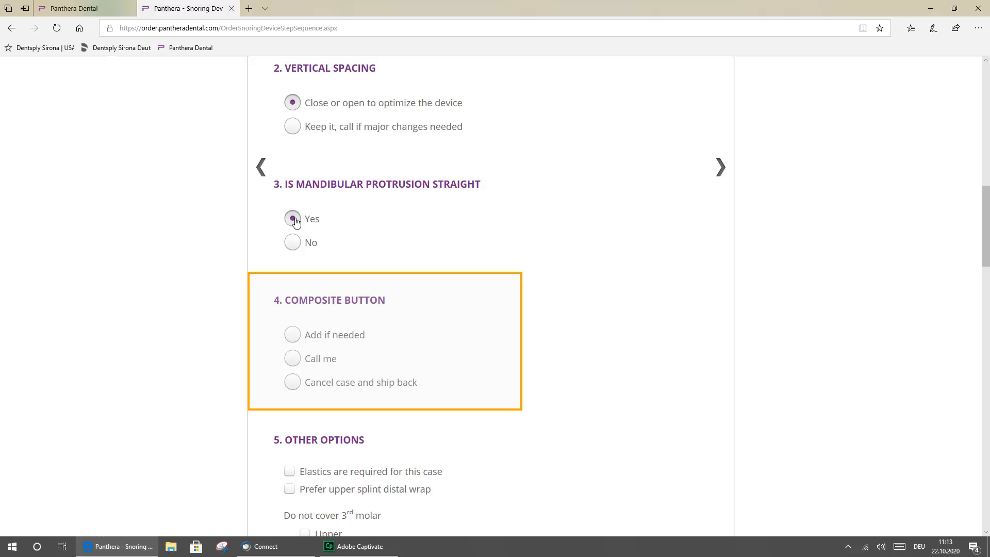
left_click(292, 335)
scroll(987, 271, "down", 4)
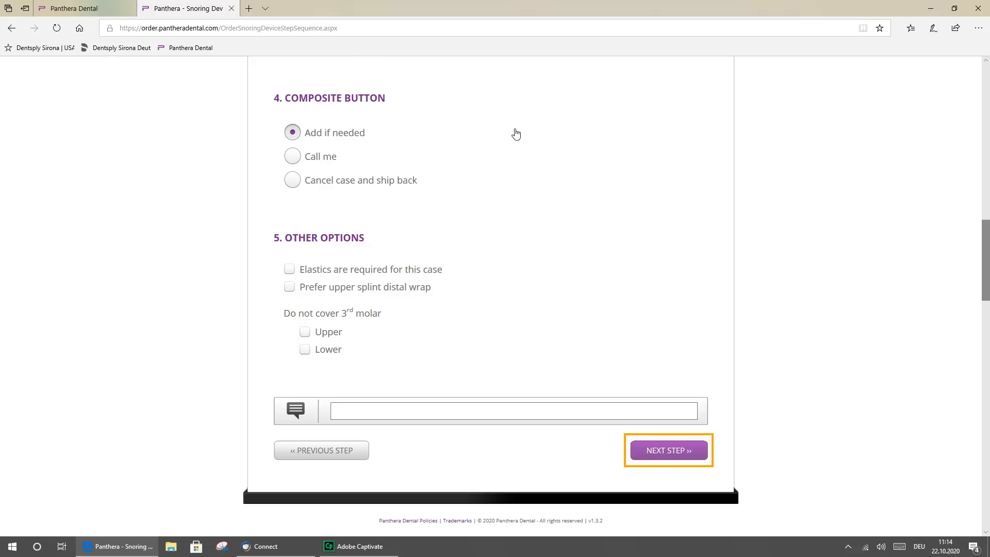
left_click(658, 457)
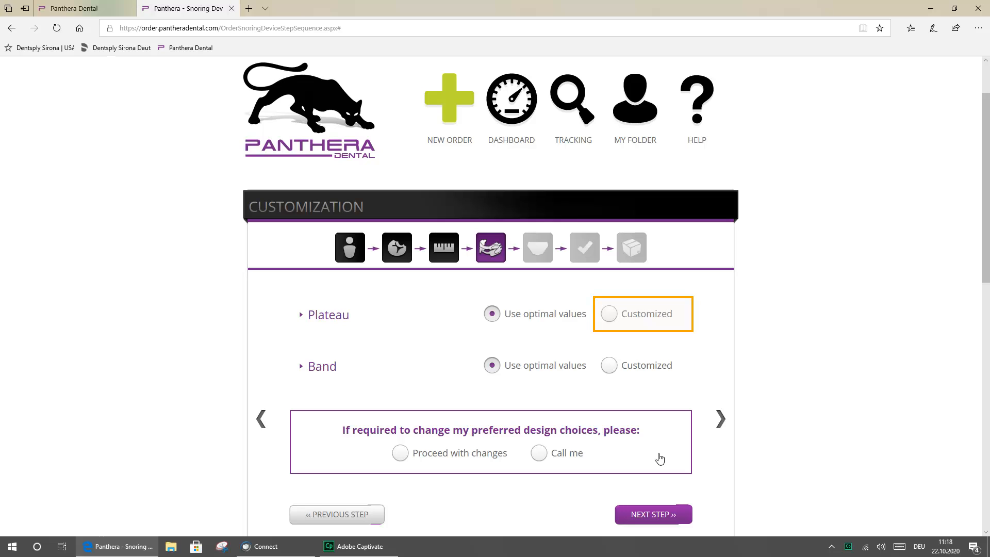
- Examine the customized plateau and band design options, returning both settings to optimal values
left_click(609, 313)
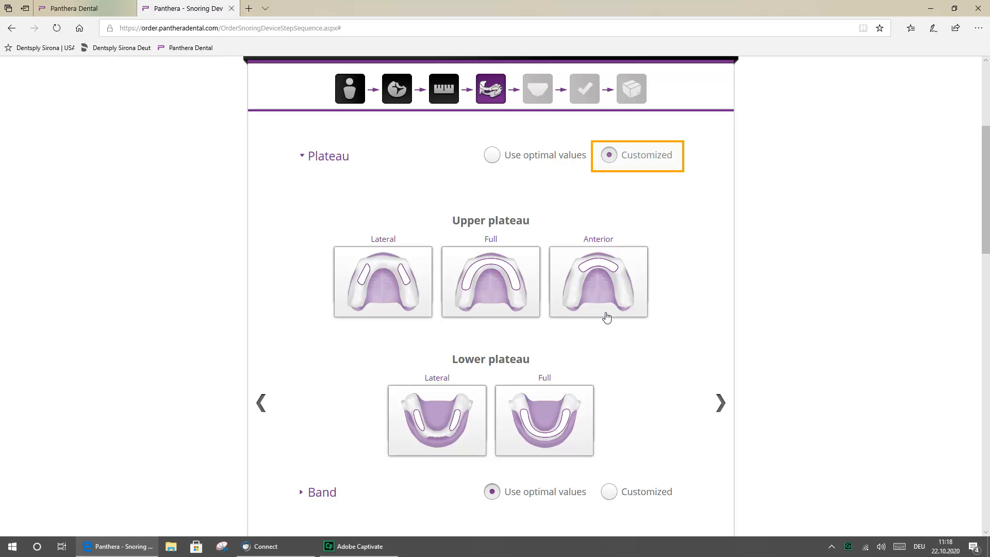
left_click(492, 156)
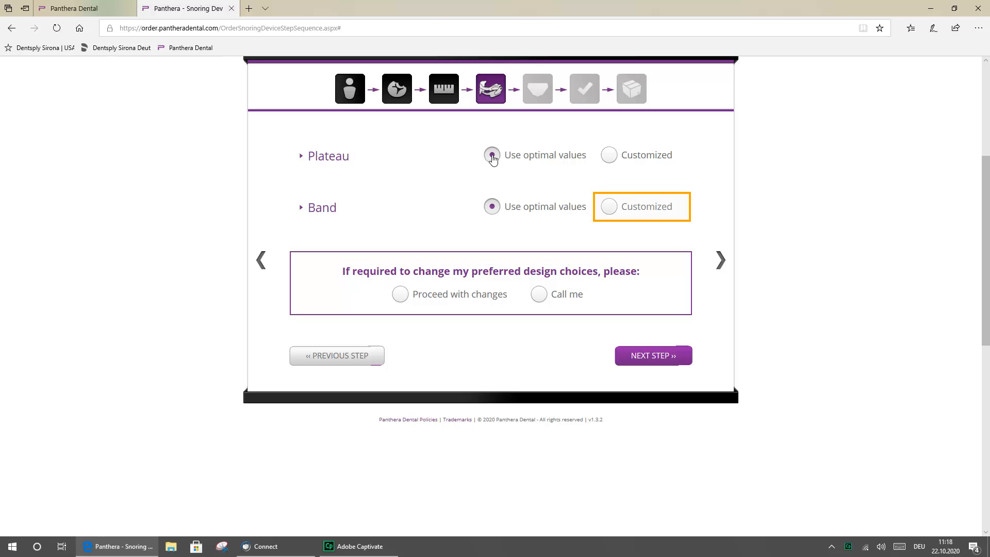
left_click(608, 207)
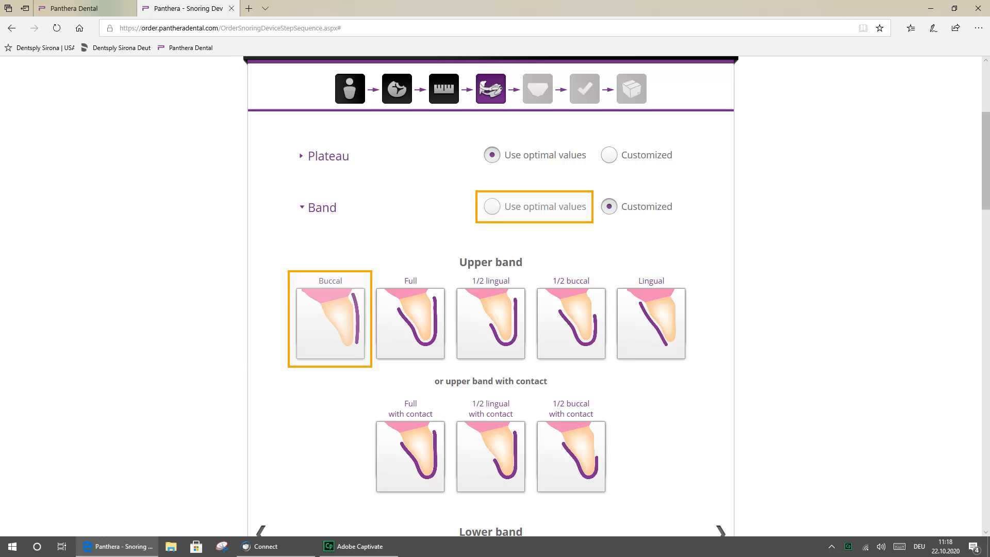
left_click_drag(988, 168, 988, 245)
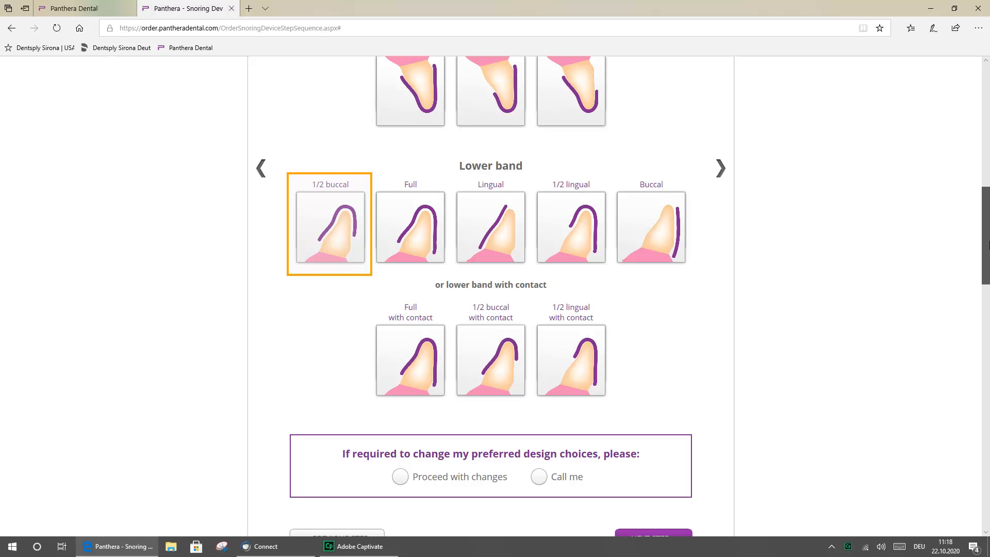
left_click_drag(988, 245, 975, 148)
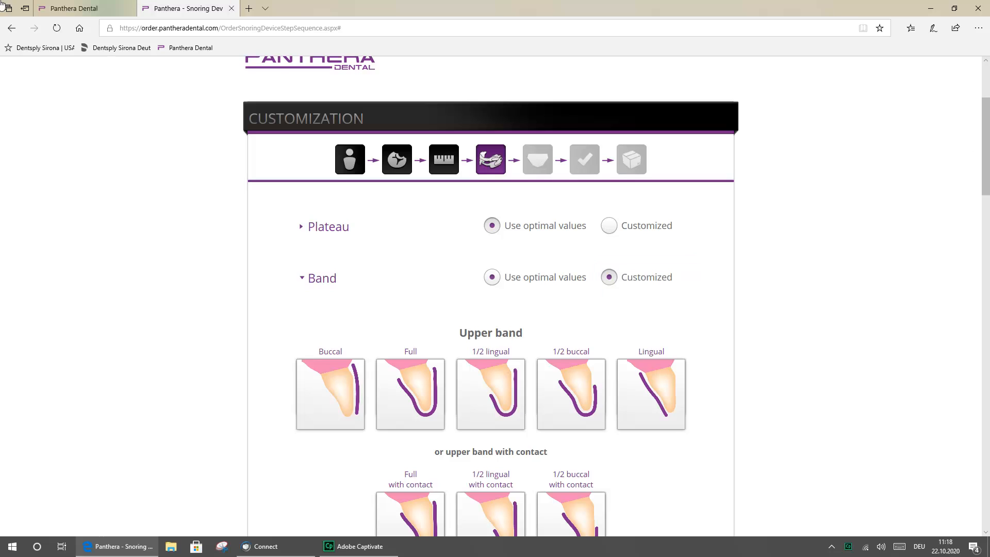
left_click(492, 278)
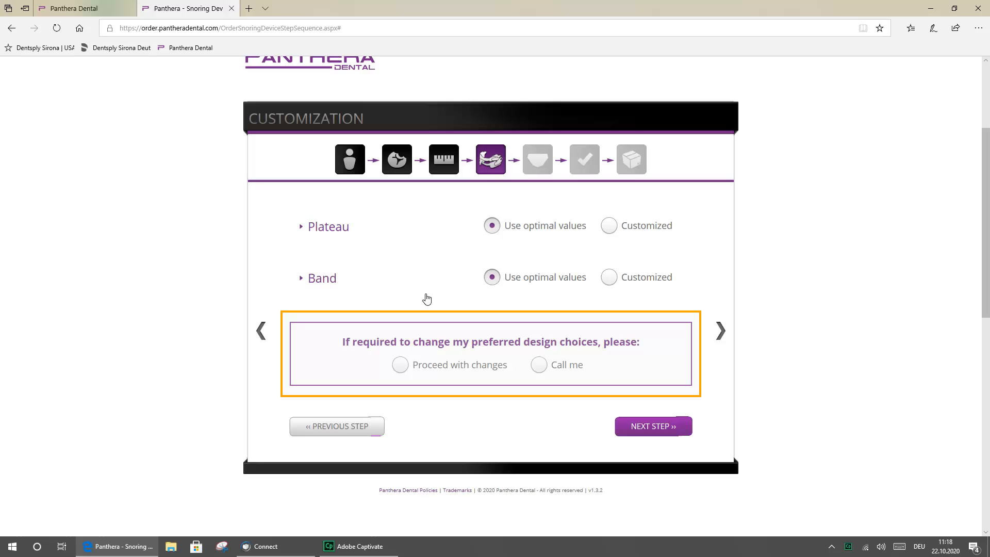
- Choose "Proceed with changes" for required design changes, and select "Intraoral scanner inbox" as the provided structure
left_click(401, 365)
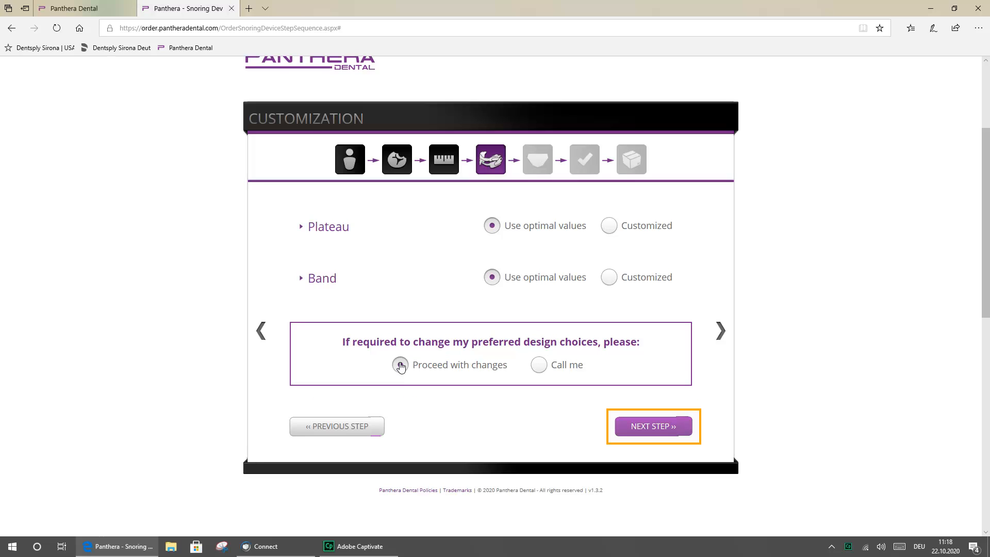
left_click(641, 427)
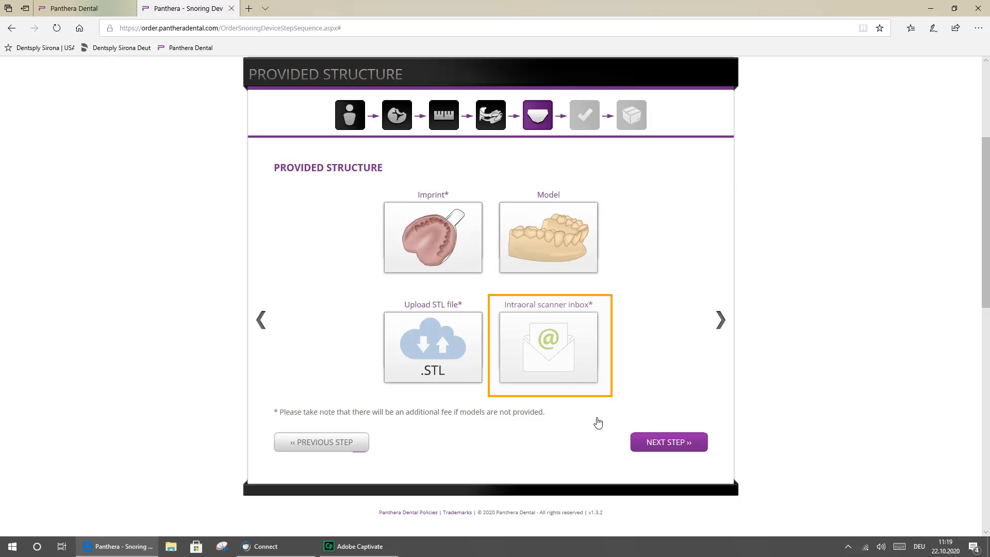
left_click(563, 361)
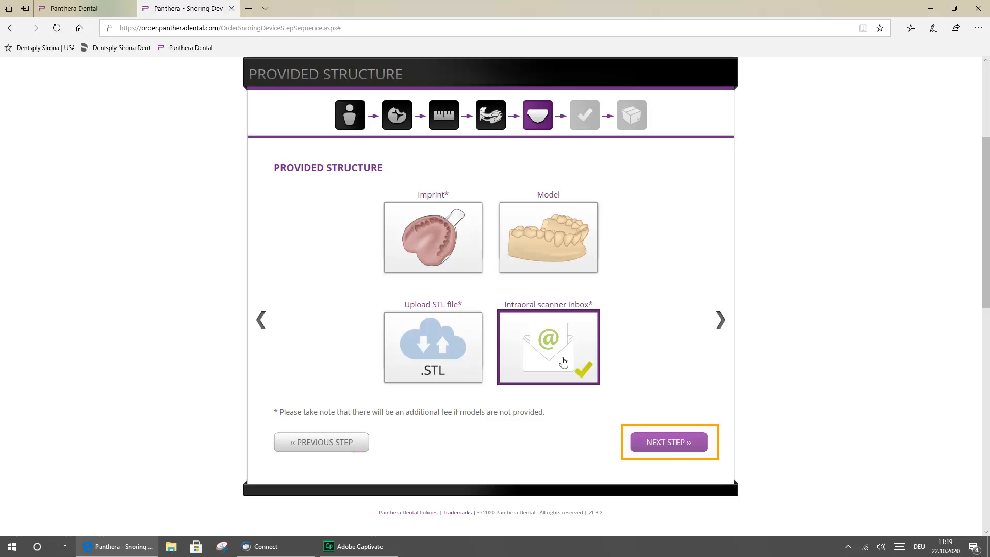
left_click(663, 442)
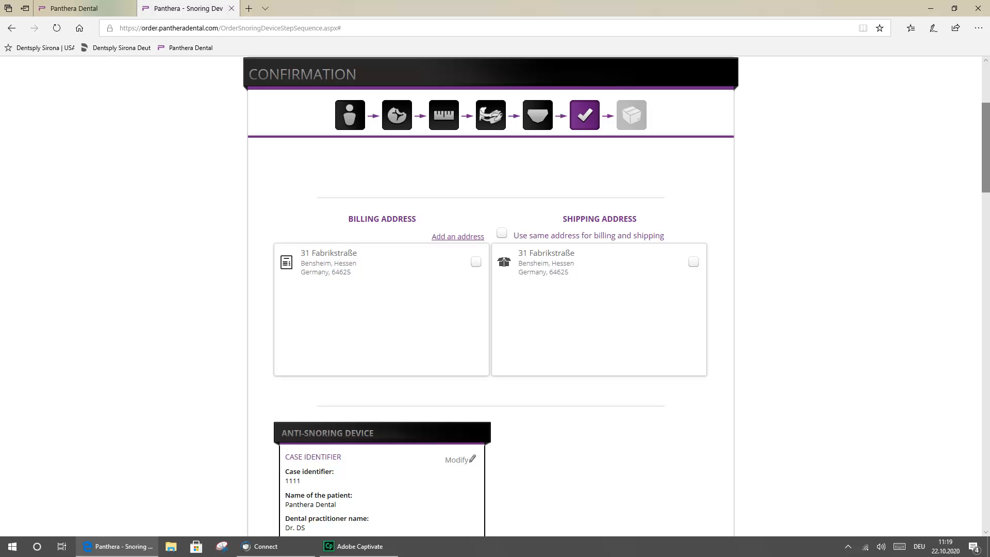
- Review the order confirmation, add the comment "This is a test case", and check out the order
scroll(988, 225, "down", 5)
left_click_drag(987, 224, 988, 296)
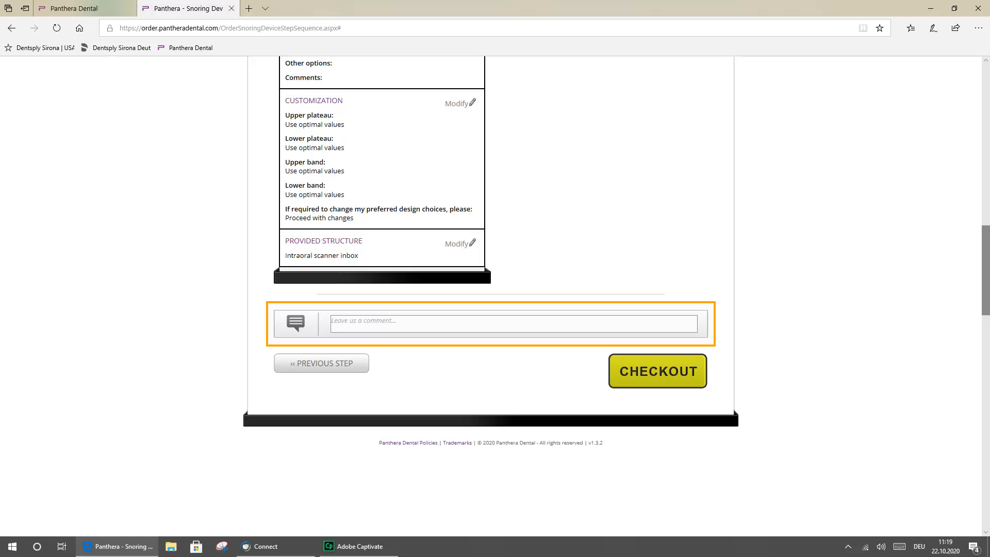
type("This is a test case")
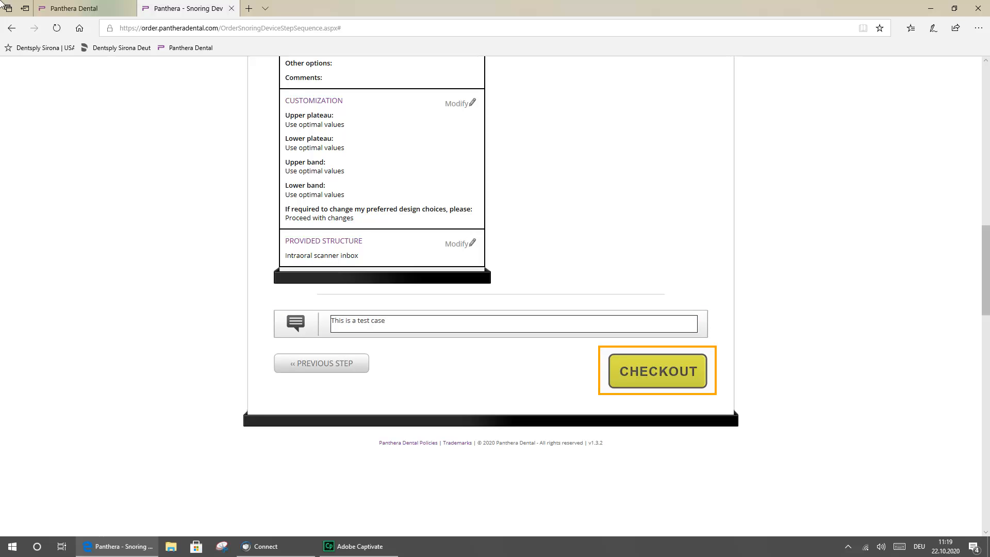
left_click(672, 373)
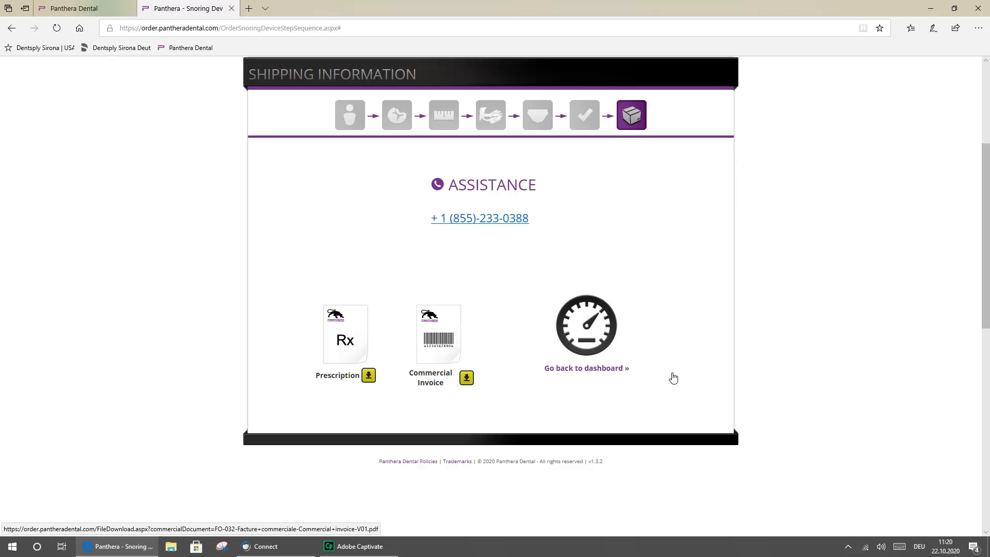